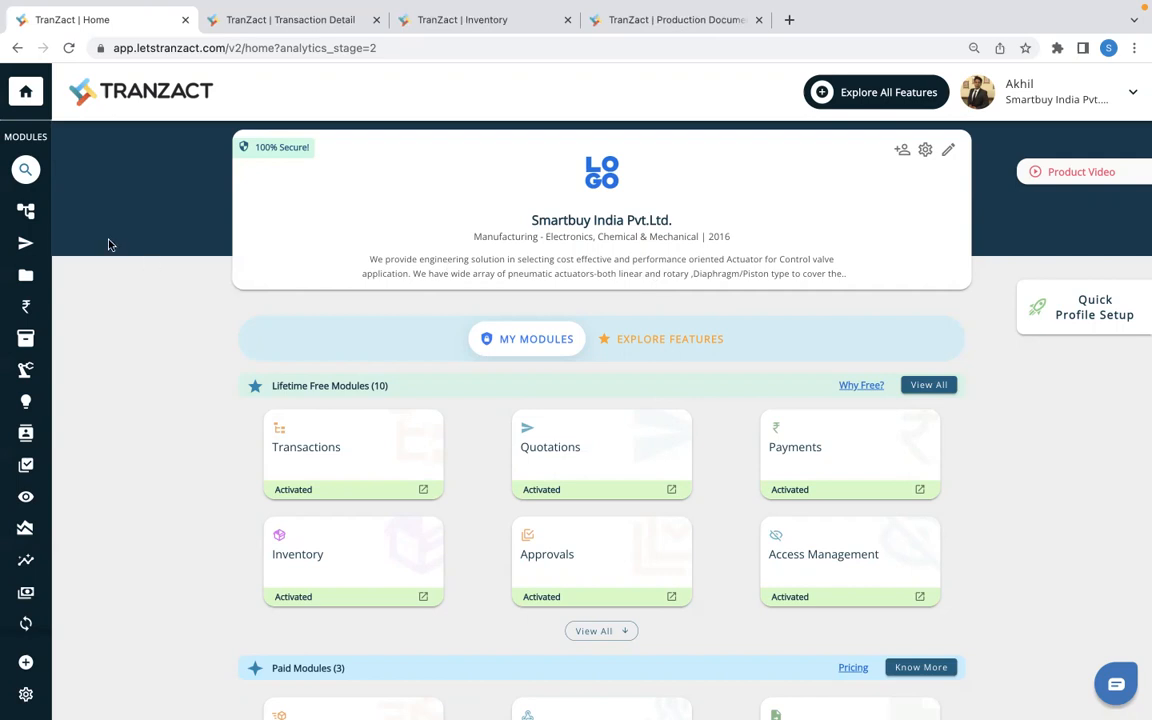
# - Open the inward document from the purchase transaction's details and review its Panel box item and delivered quantity
pyautogui.moveTo(80, 222)
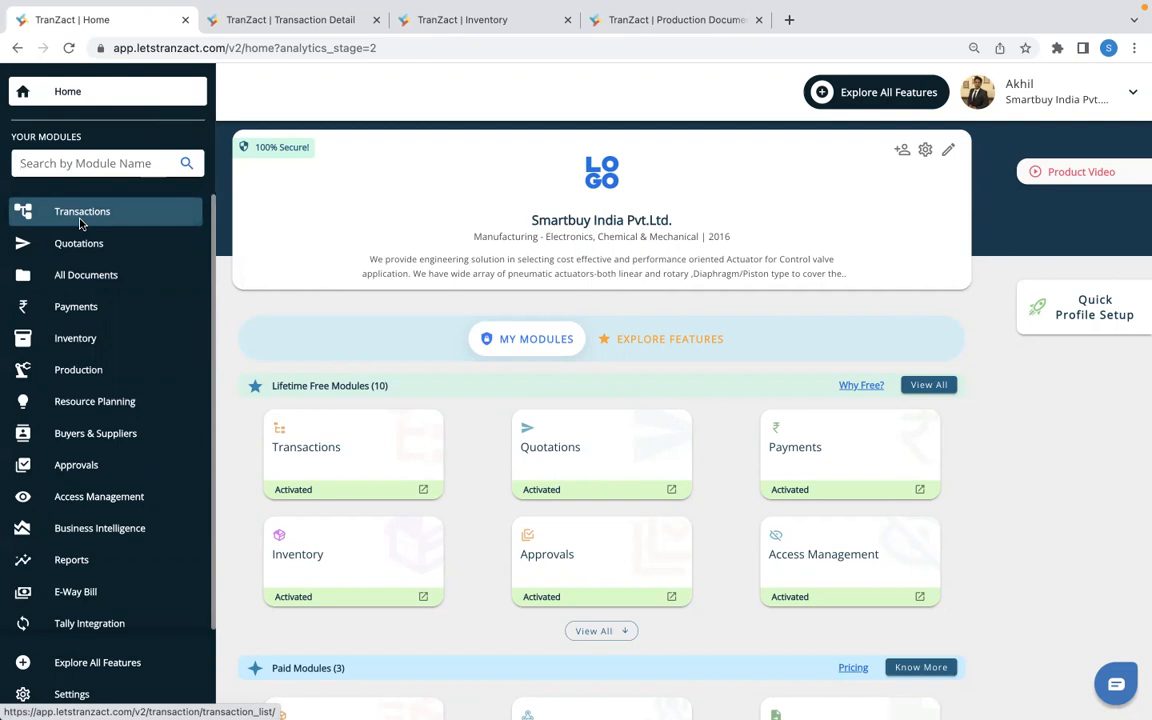
pyautogui.click(277, 22)
pyautogui.scroll(-2, 545, 481)
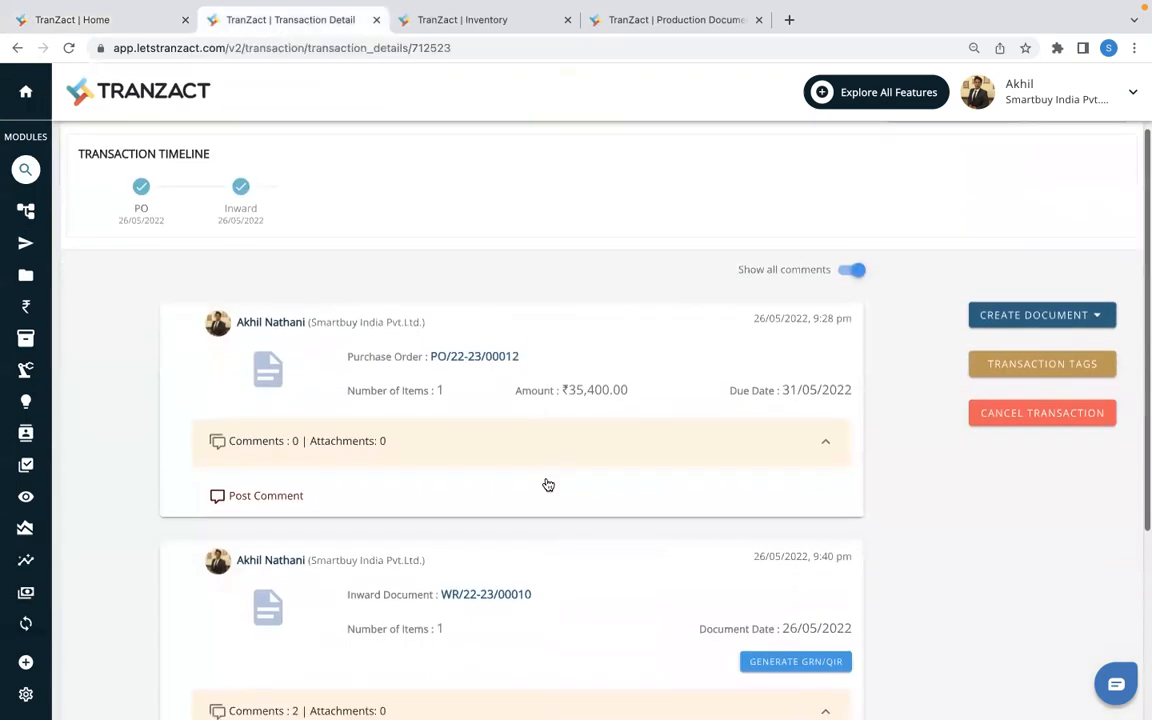
pyautogui.scroll(-1, 489, 393)
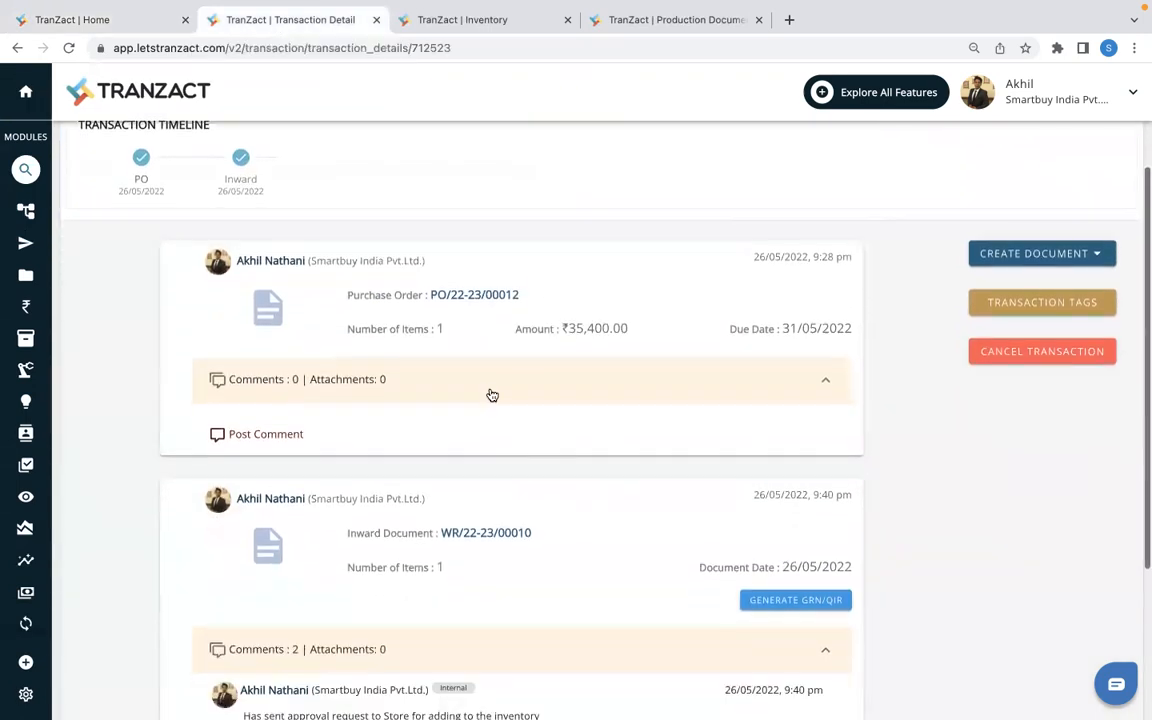
pyautogui.scroll(-1, 547, 545)
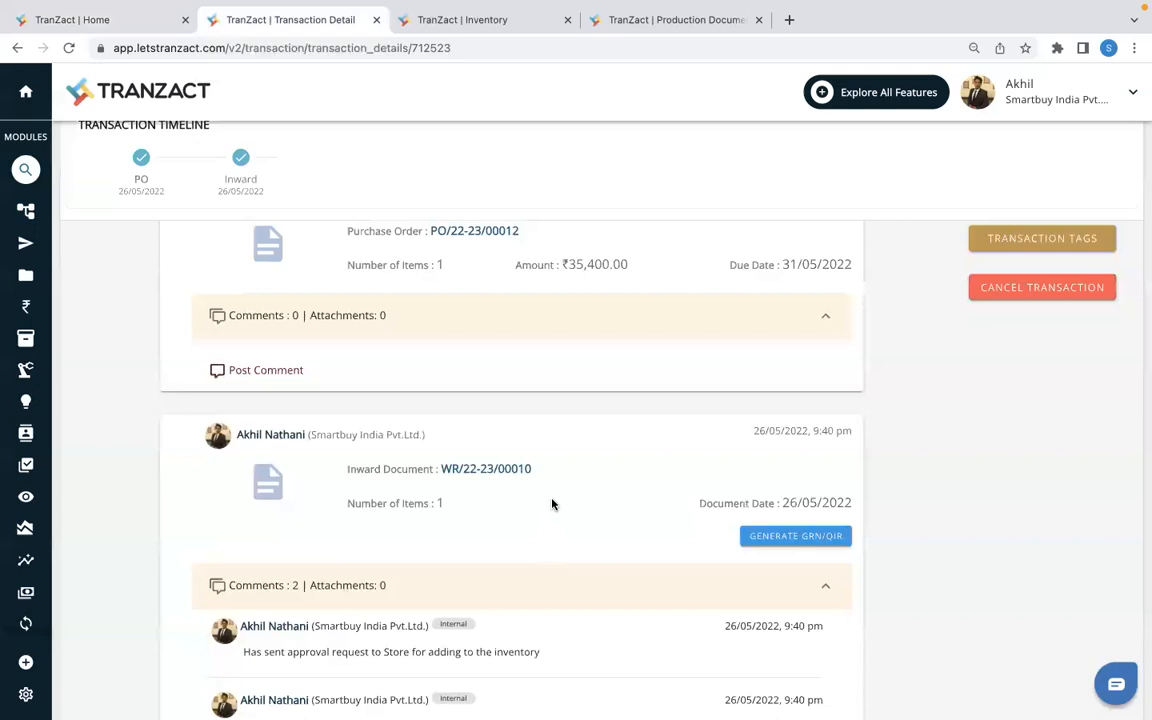
pyautogui.scroll(-1, 552, 504)
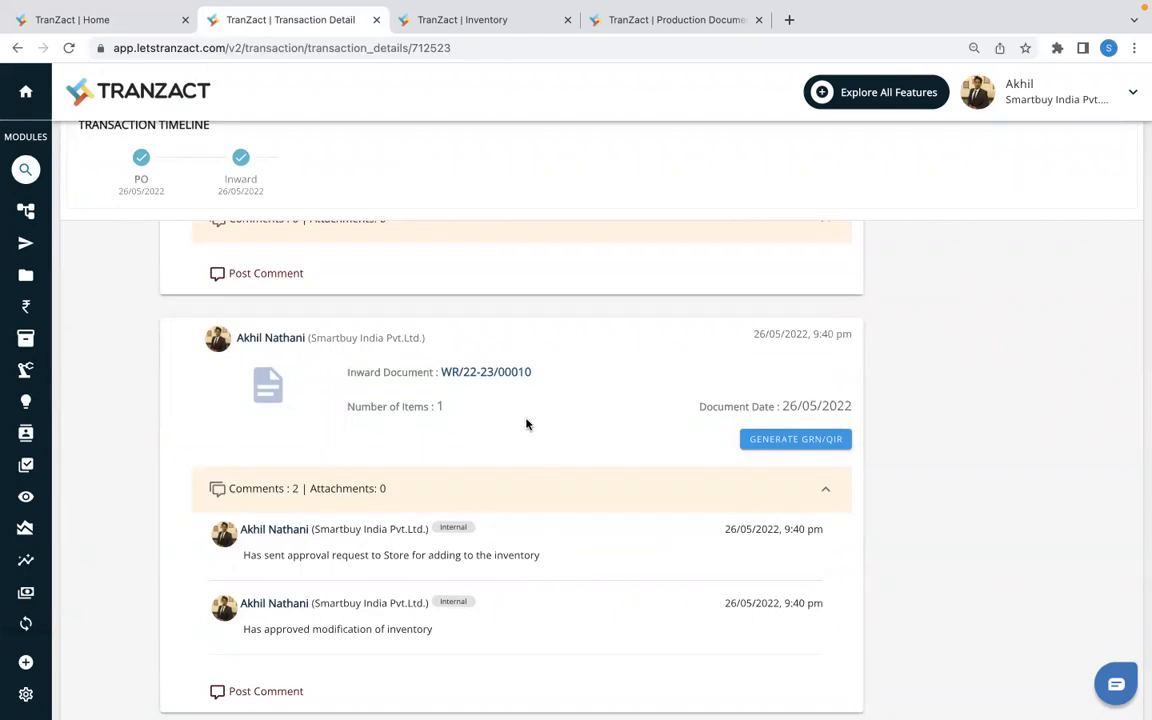
pyautogui.click(476, 377)
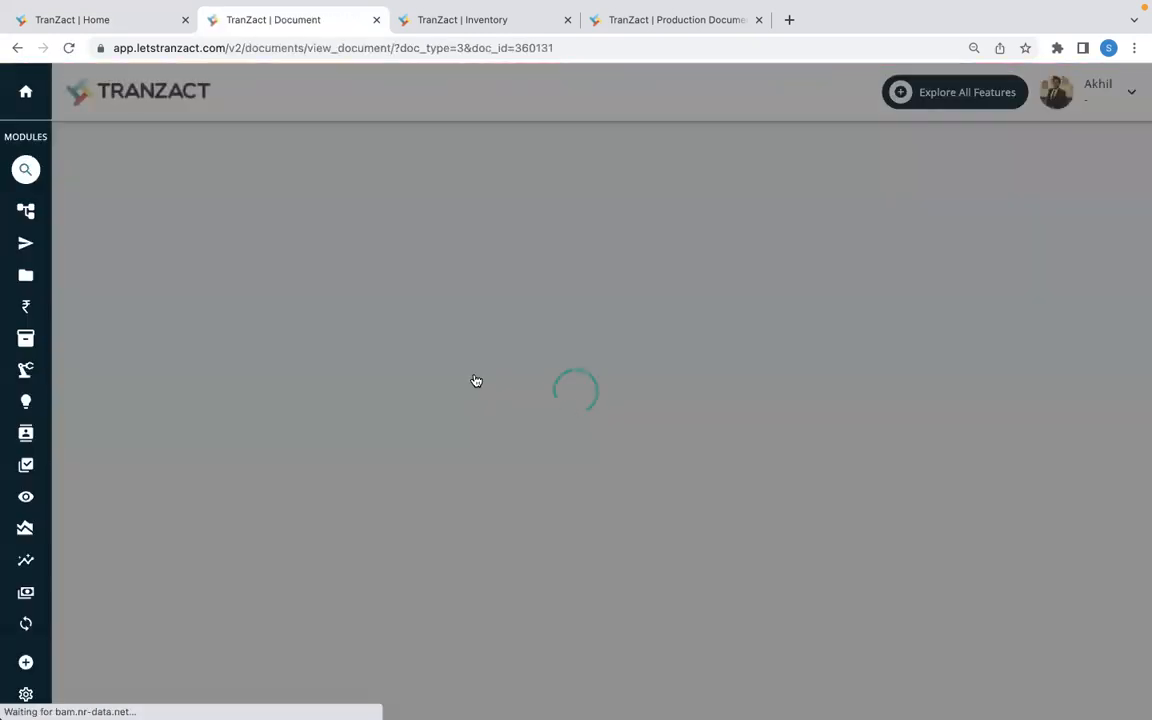
pyautogui.scroll(-1, 488, 486)
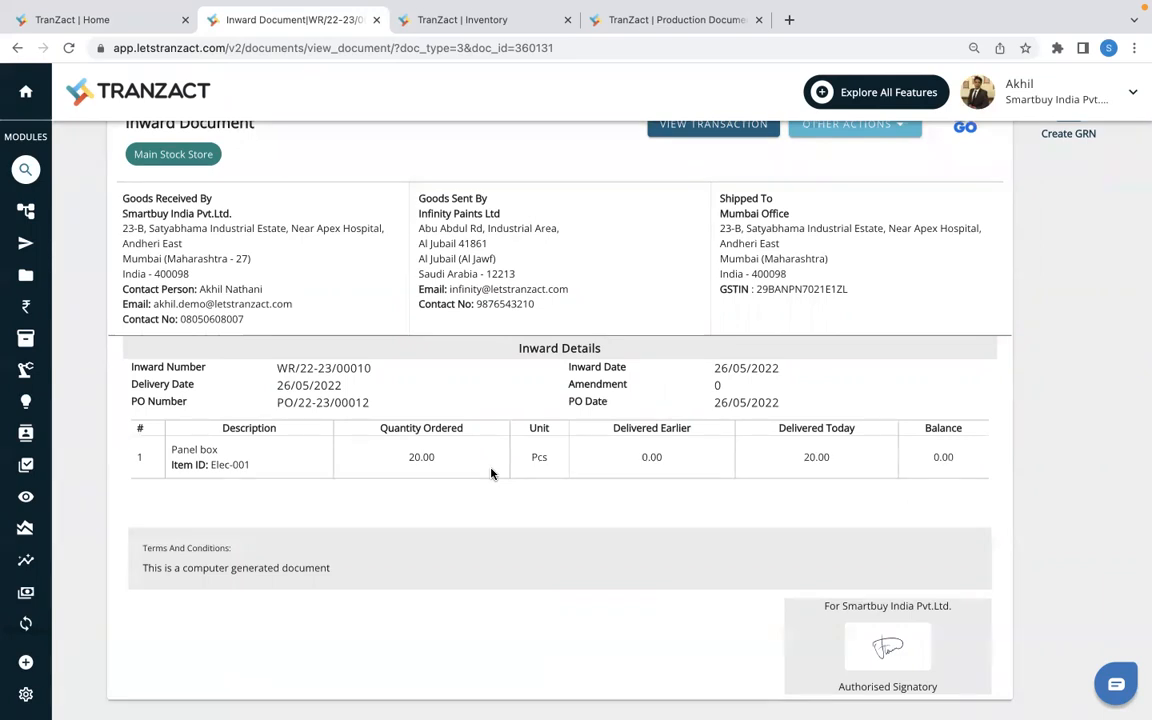
# - Open the Inventory module and filter item names by "PANEL" to check the Panel box's current stock and last change
pyautogui.moveTo(20, 330)
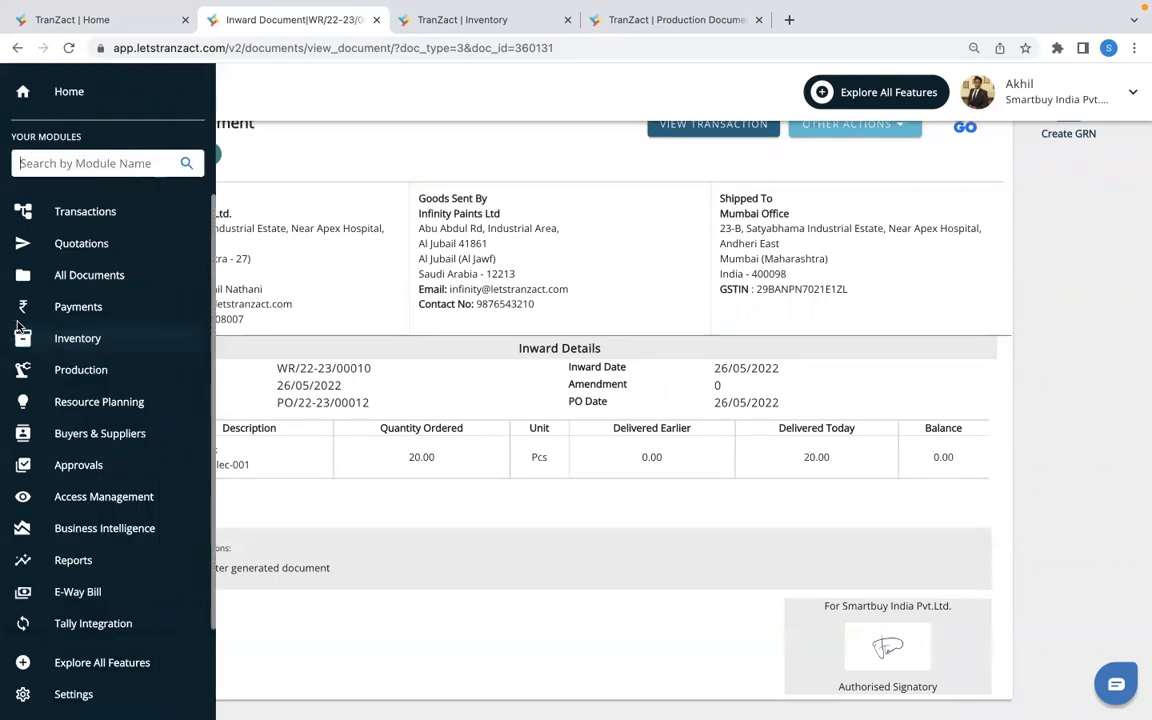
pyautogui.click(73, 341)
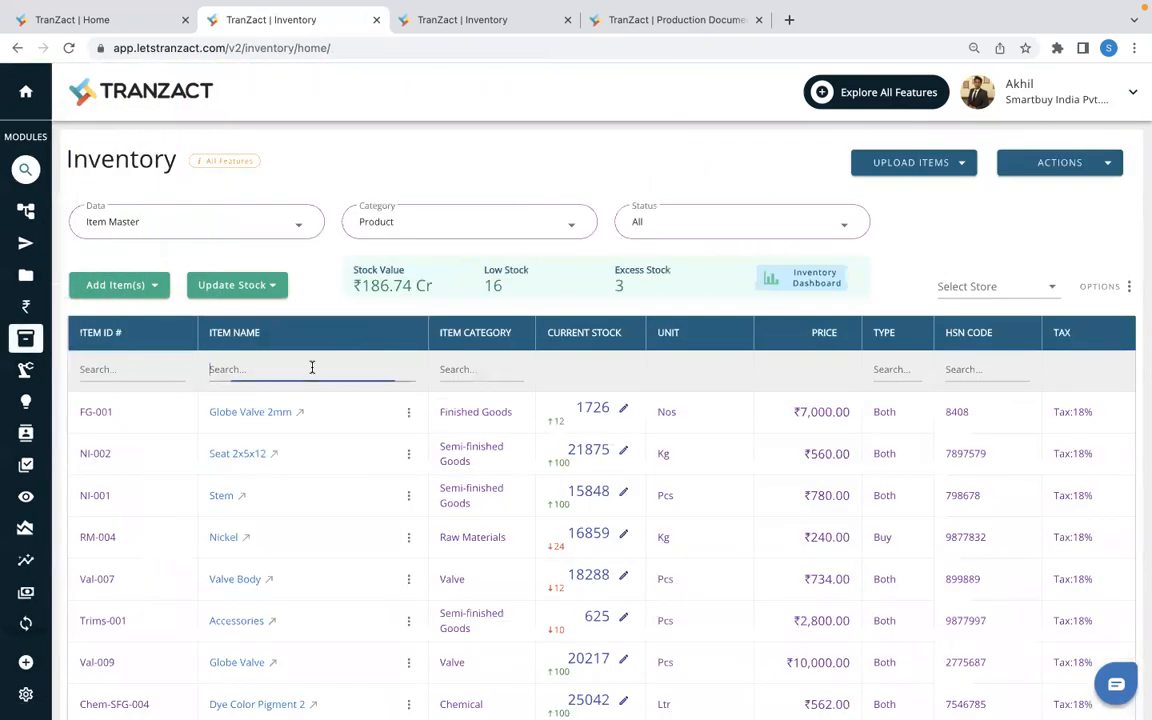
pyautogui.write('PANEL')
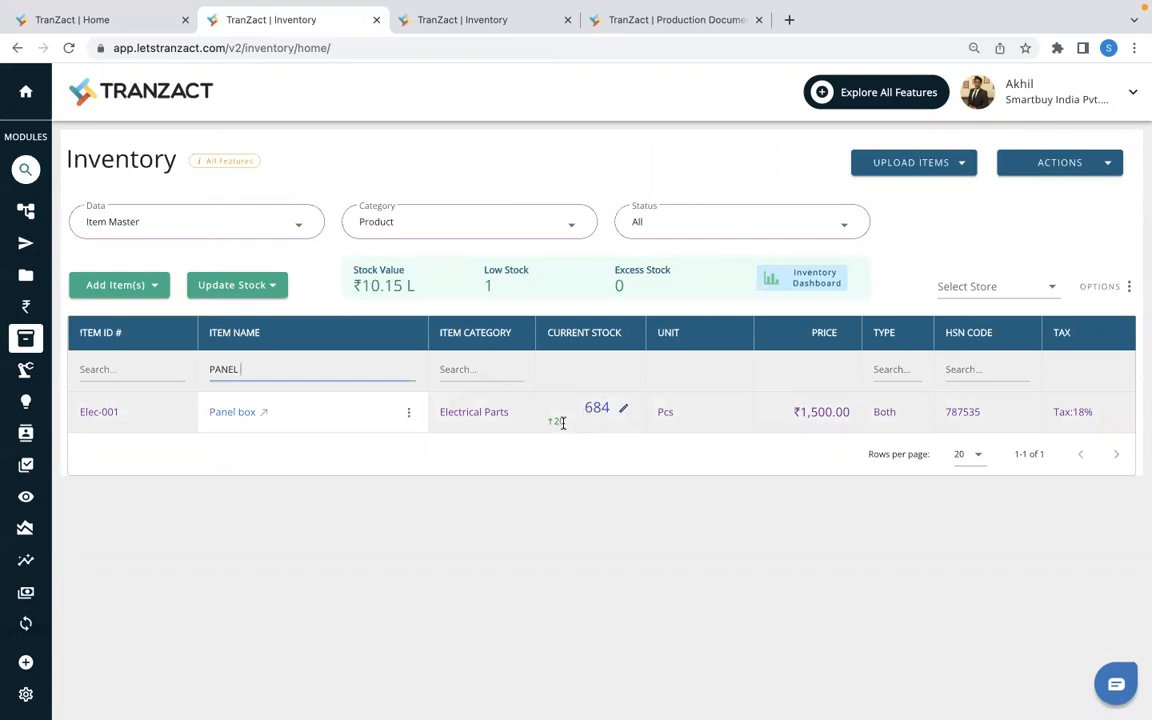
pyautogui.doubleClick(556, 421)
# - In the Cylinder Valve 5*6 production order, issue the estimated 10 Pcs of Panel box raw material from the store and submit
pyautogui.moveTo(30, 372)
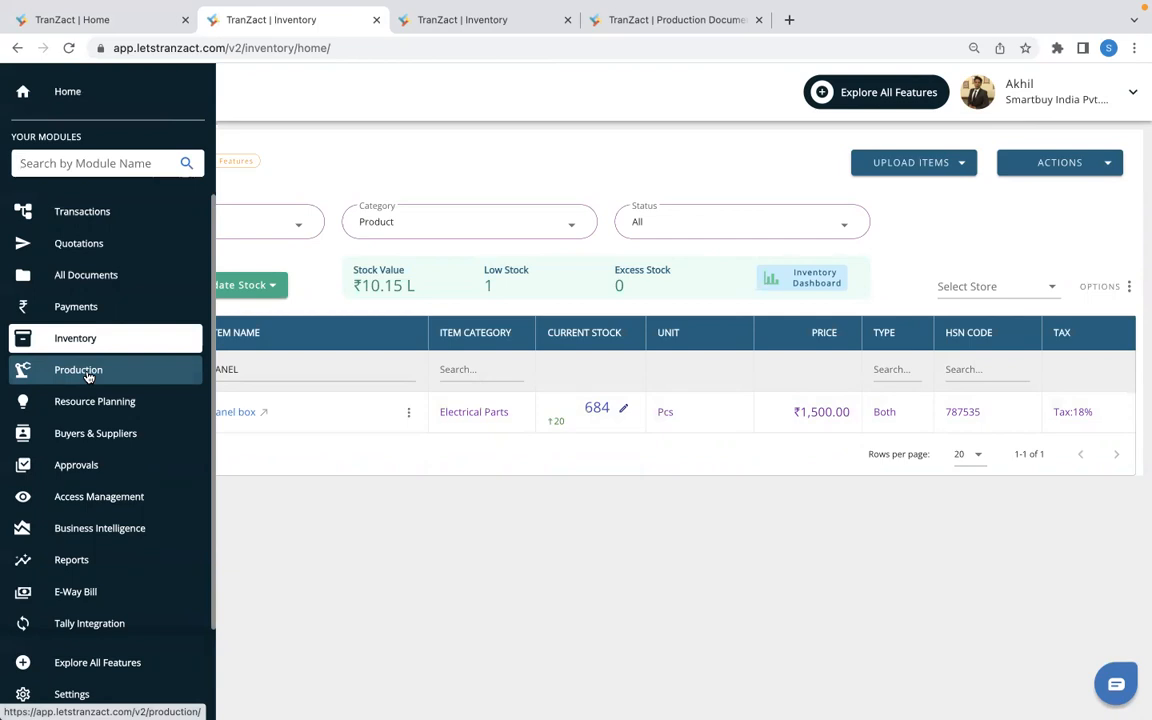
pyautogui.click(638, 28)
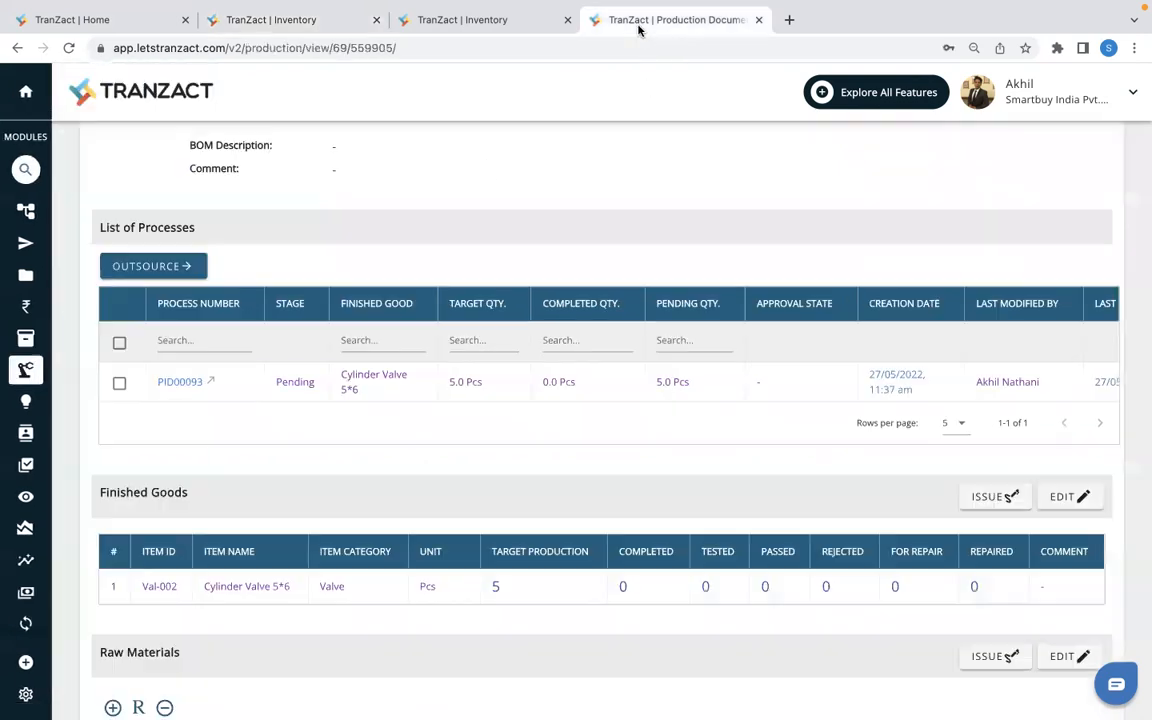
pyautogui.scroll(3, 531, 438)
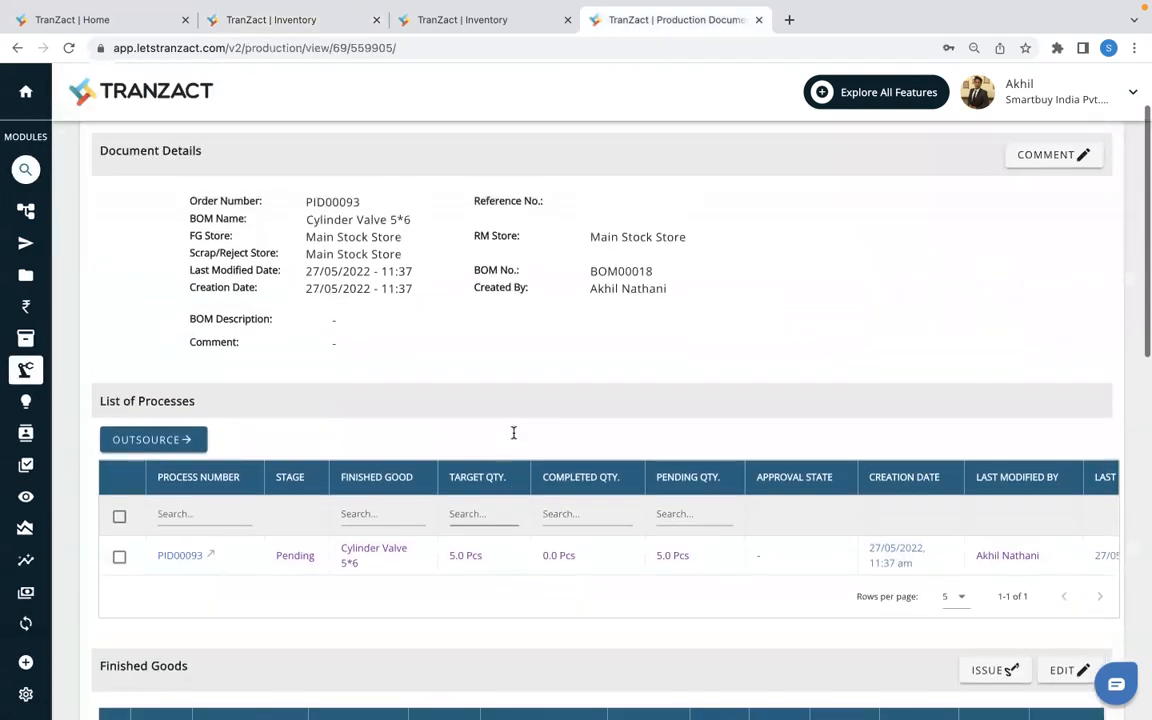
pyautogui.scroll(-3, 518, 549)
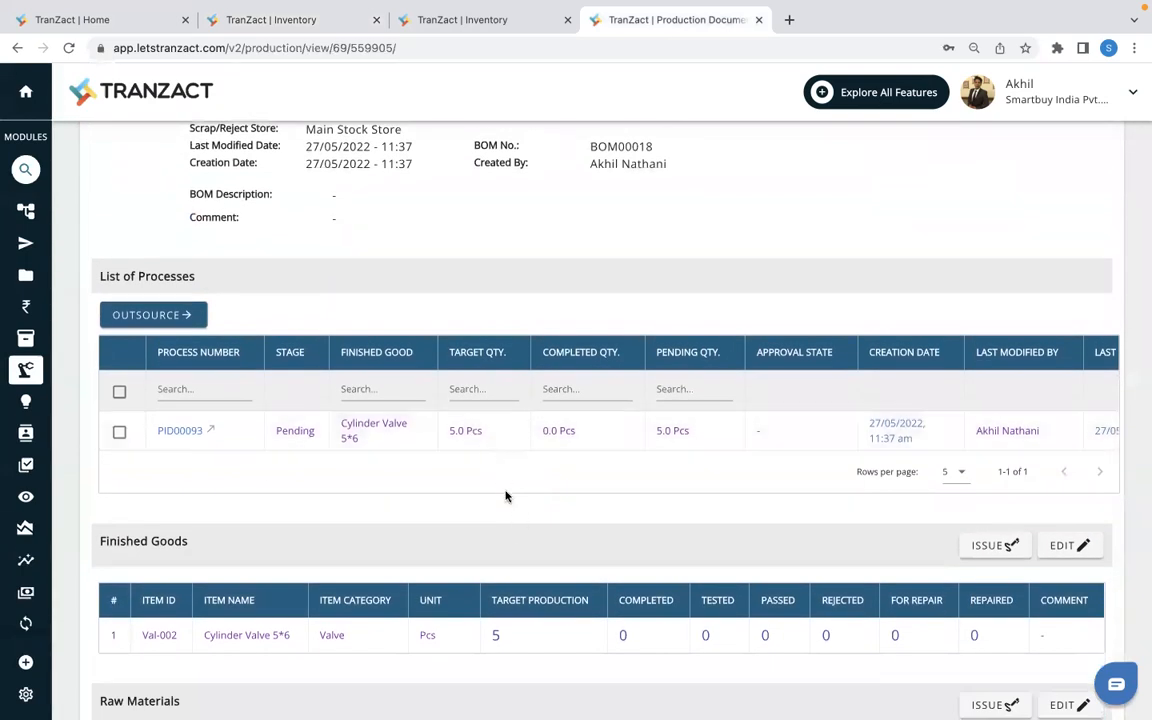
pyautogui.scroll(-2, 507, 494)
pyautogui.scroll(-3, 620, 595)
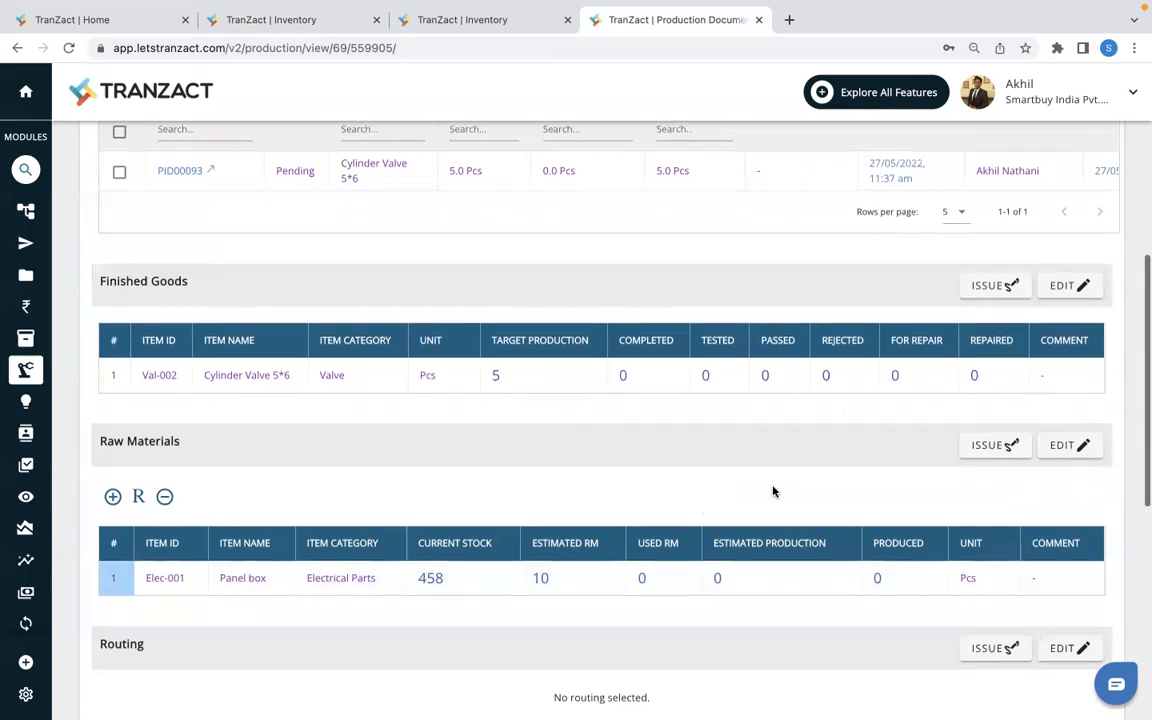
pyautogui.scroll(-1, 772, 491)
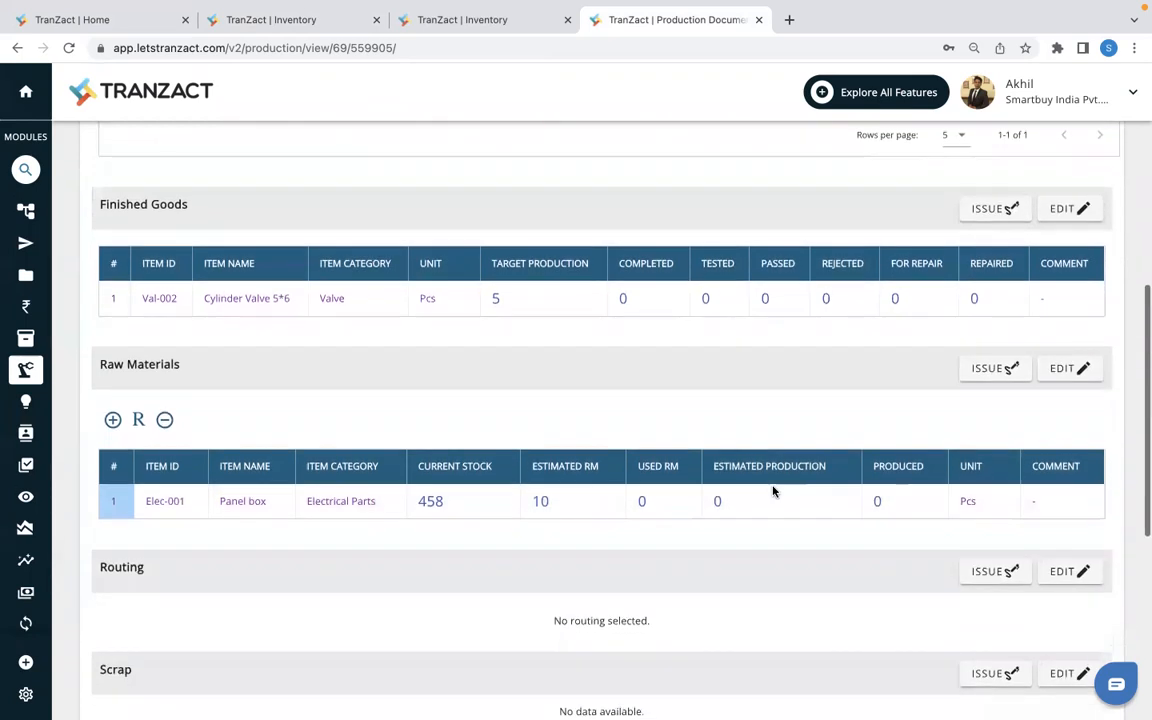
pyautogui.click(985, 375)
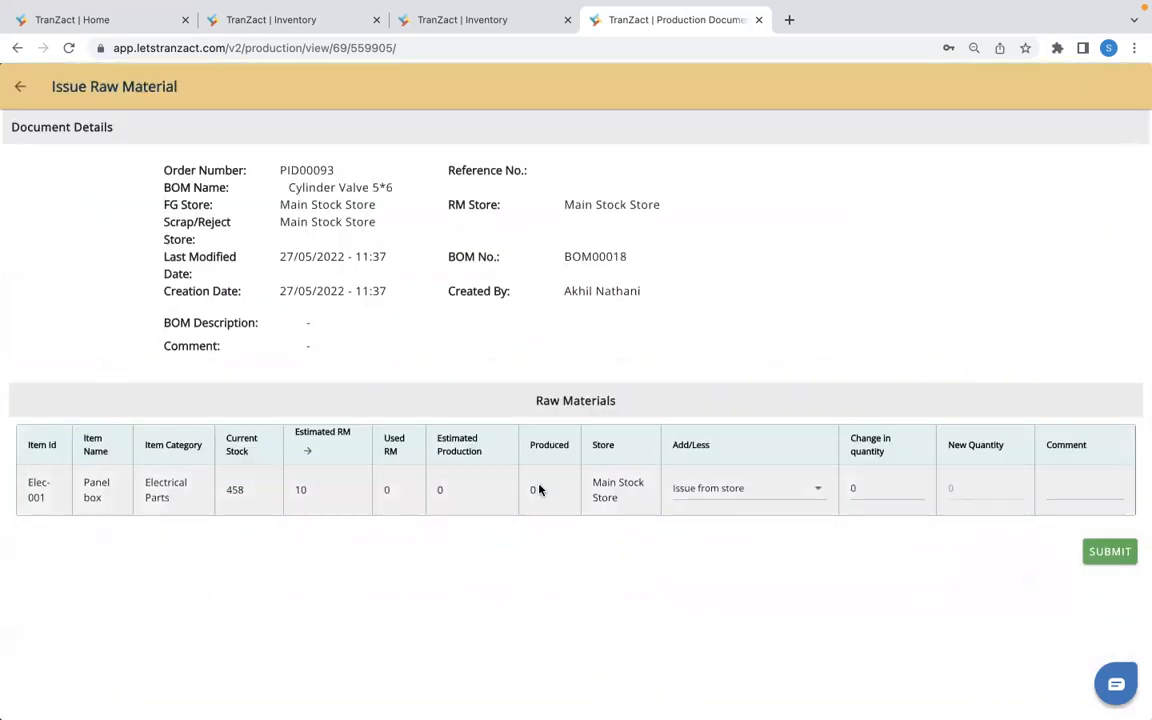
pyautogui.doubleClick(864, 483)
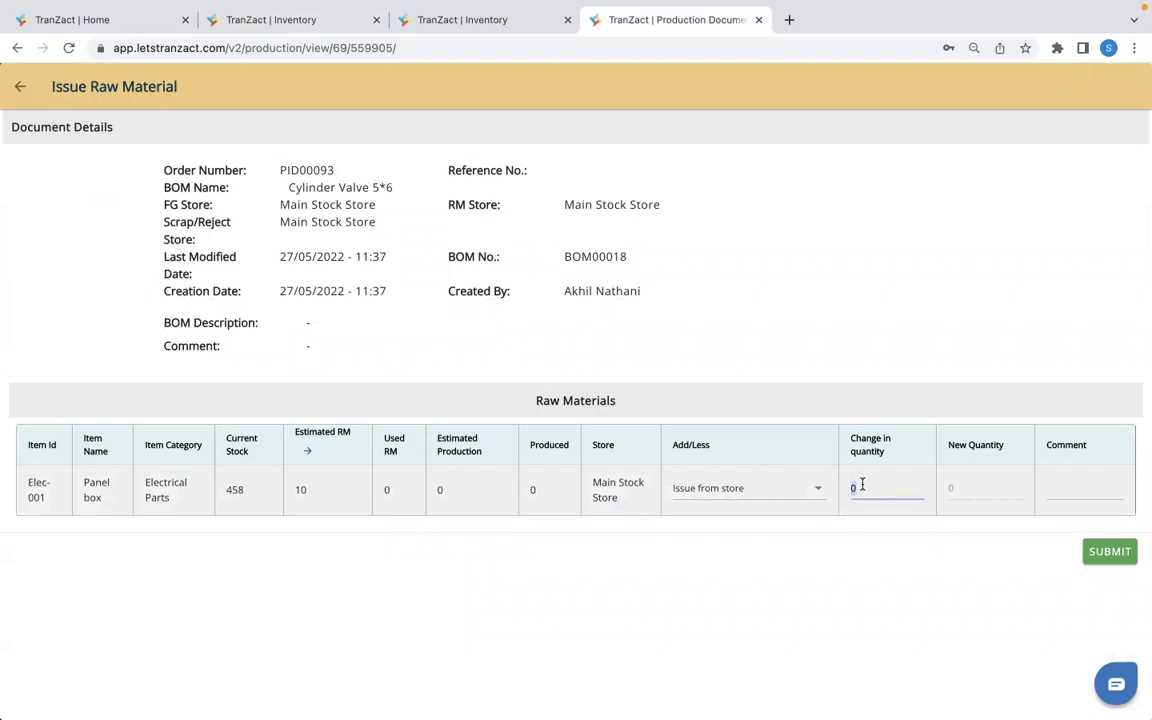
pyautogui.click(309, 453)
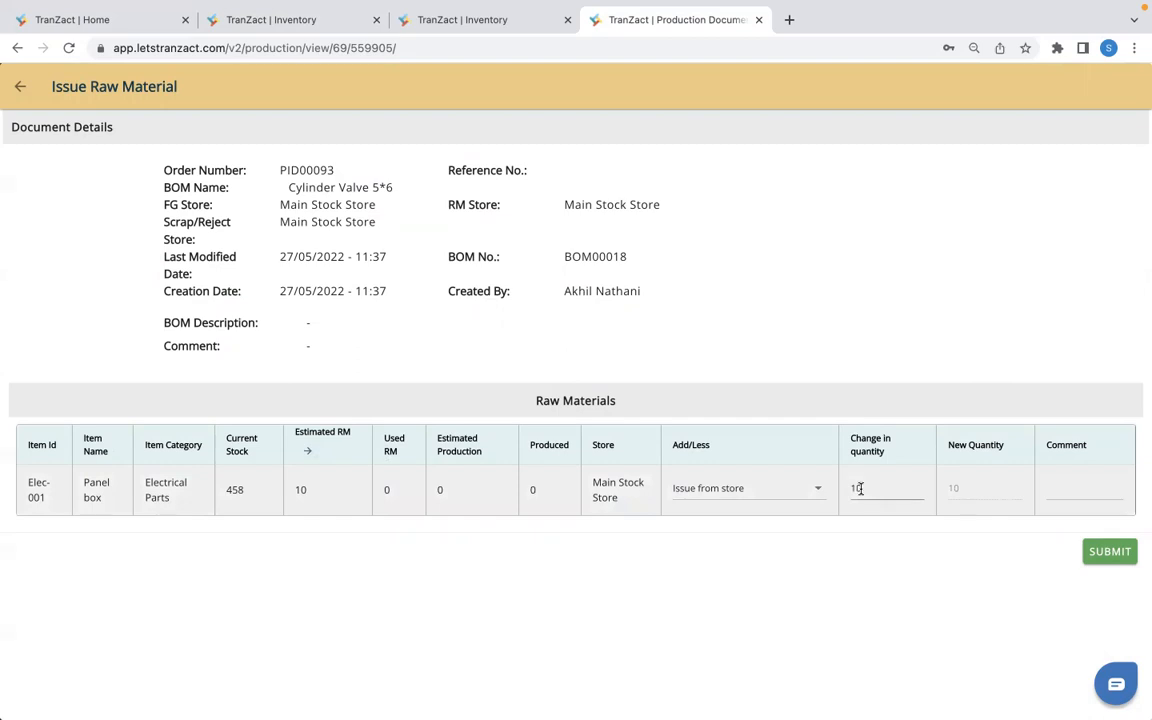
pyautogui.click(1110, 551)
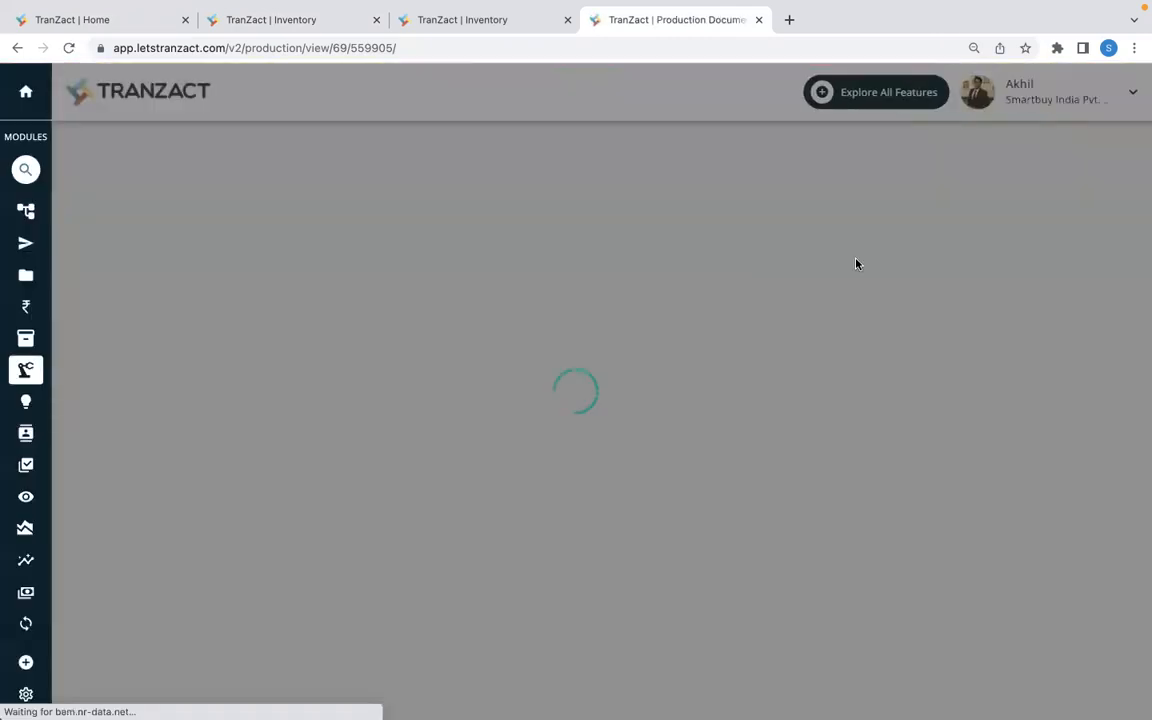
# - Review the order's raw material usage, reload the inventory list and filter item names by "PANEL BOX" to check its stock change
pyautogui.scroll(-5, 733, 432)
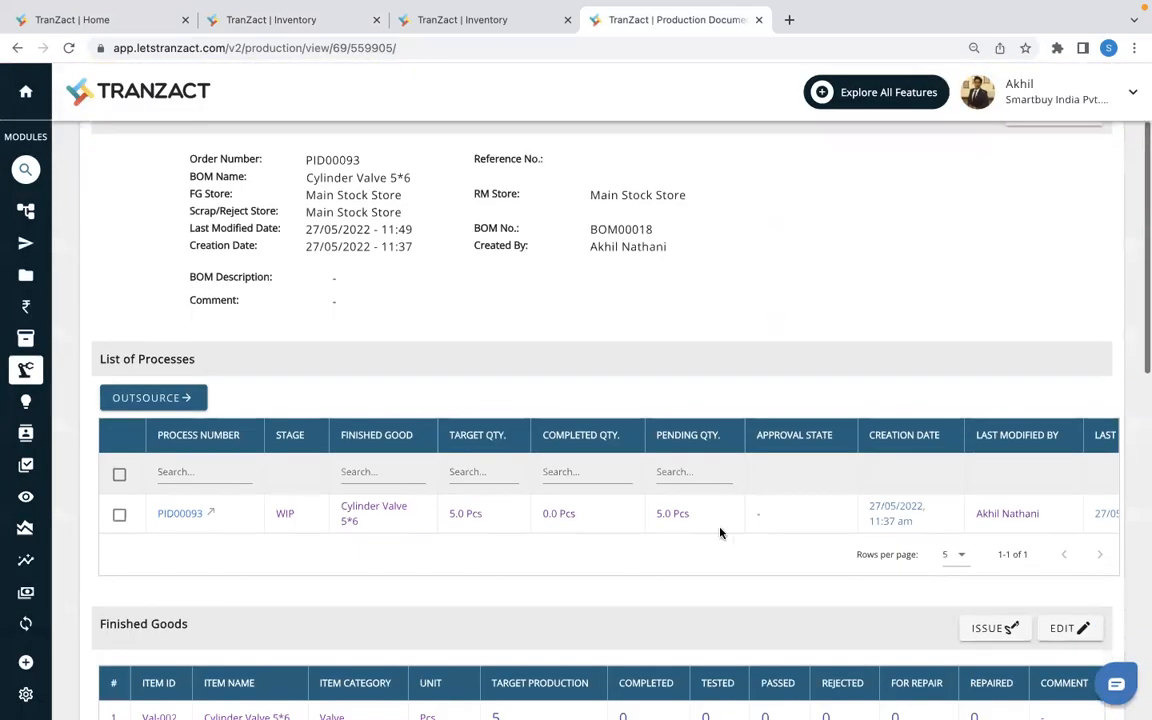
pyautogui.scroll(-3, 718, 566)
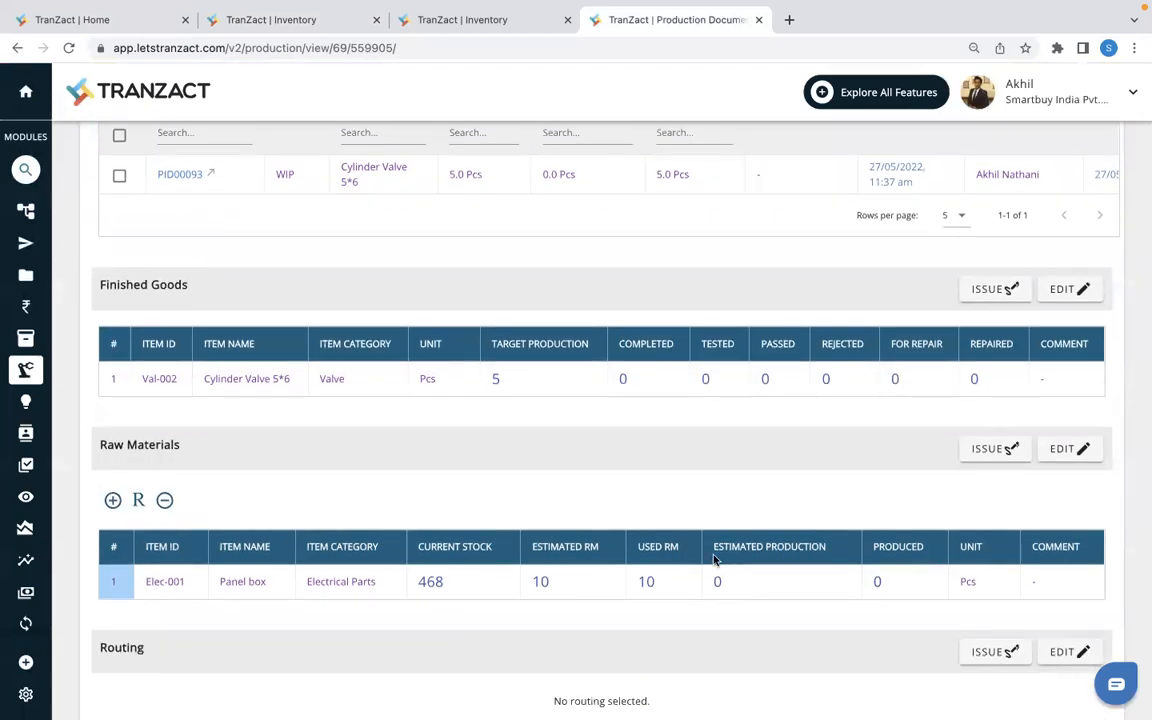
pyautogui.click(306, 27)
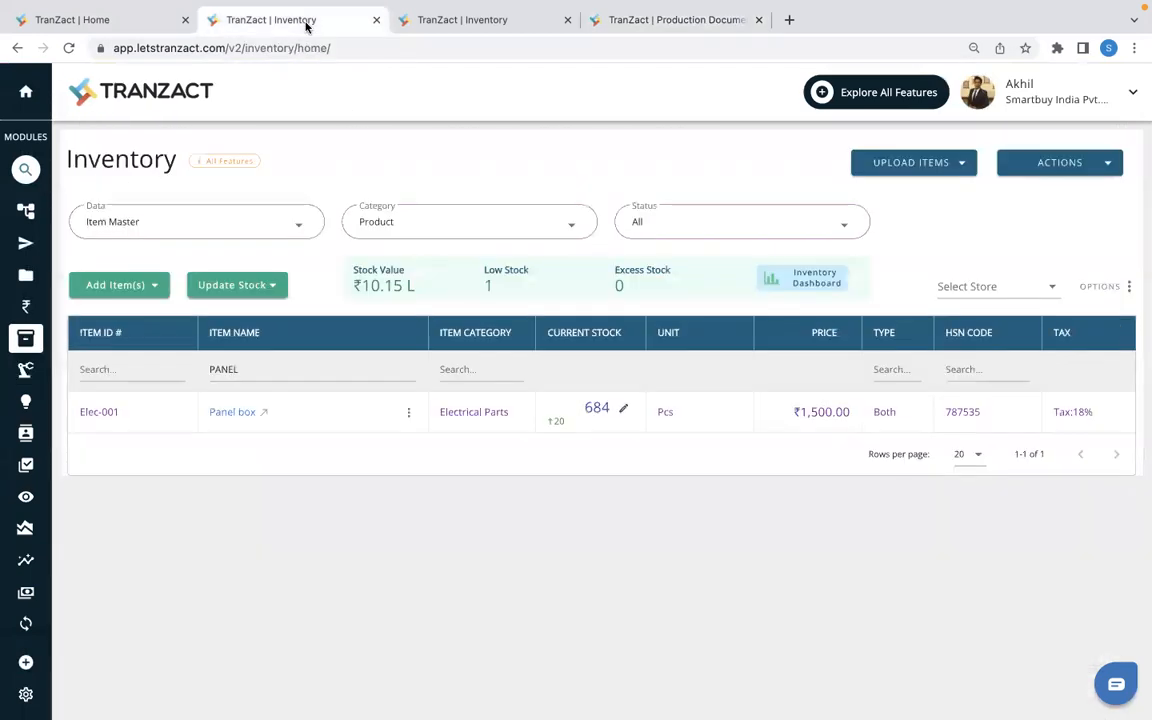
pyautogui.click(70, 49)
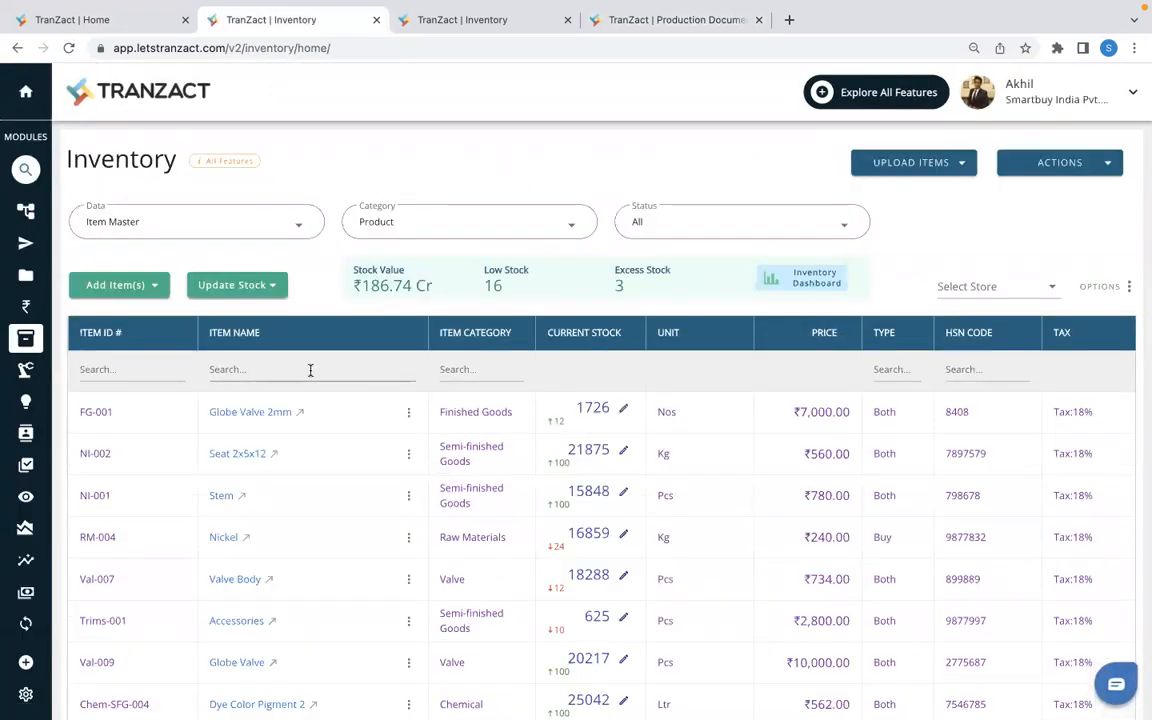
pyautogui.click(310, 370)
pyautogui.write('PANEL BOX')
pyautogui.press('Return')
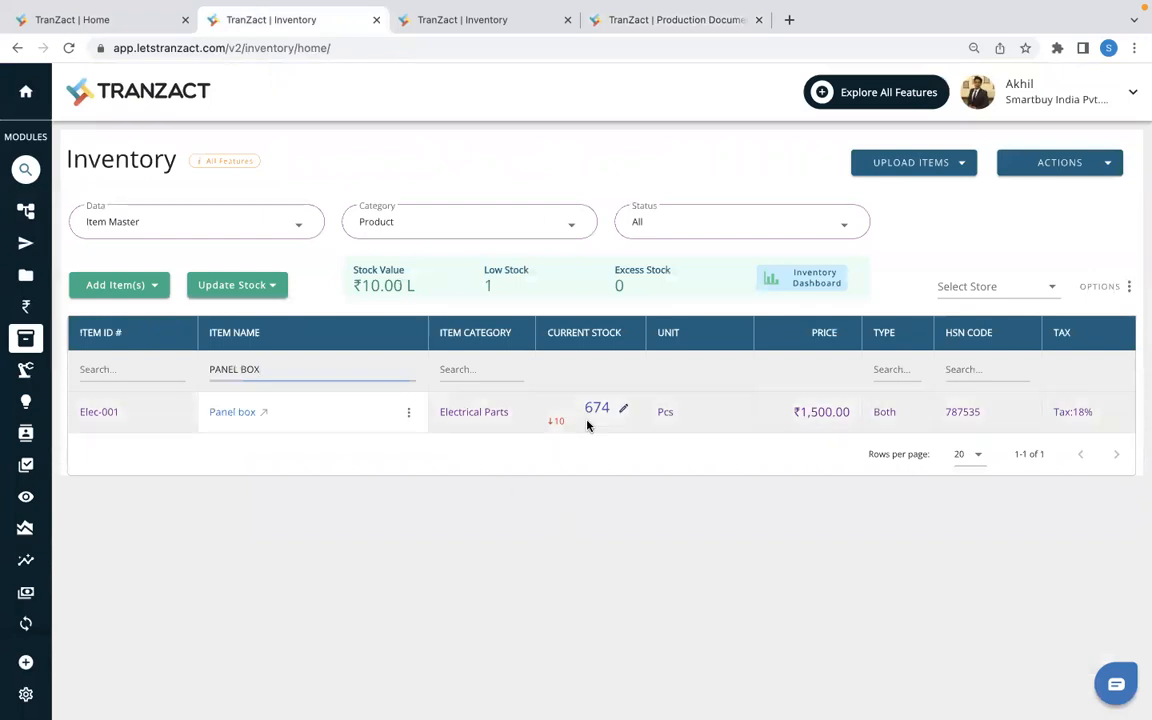
pyautogui.moveTo(585, 409); pyautogui.dragTo(543, 425)
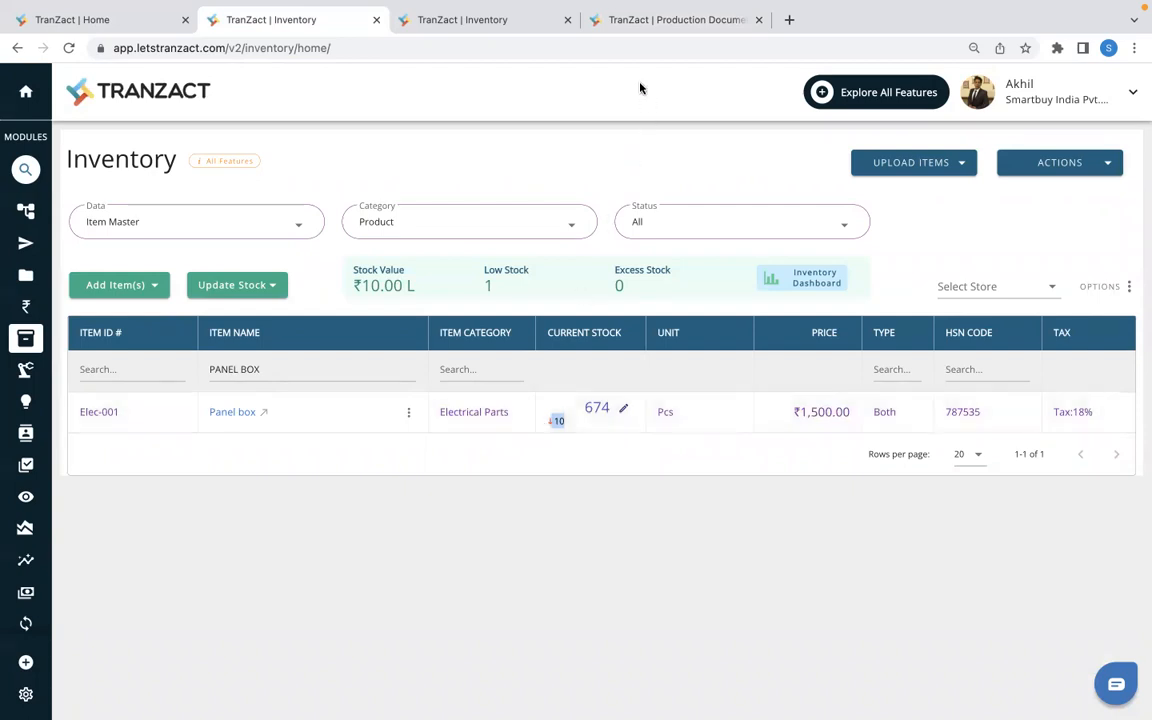
# - Issue the target production quantity of 5 Pcs of Cylinder Valve 5*6 as finished goods in the production order and submit
pyautogui.click(610, 32)
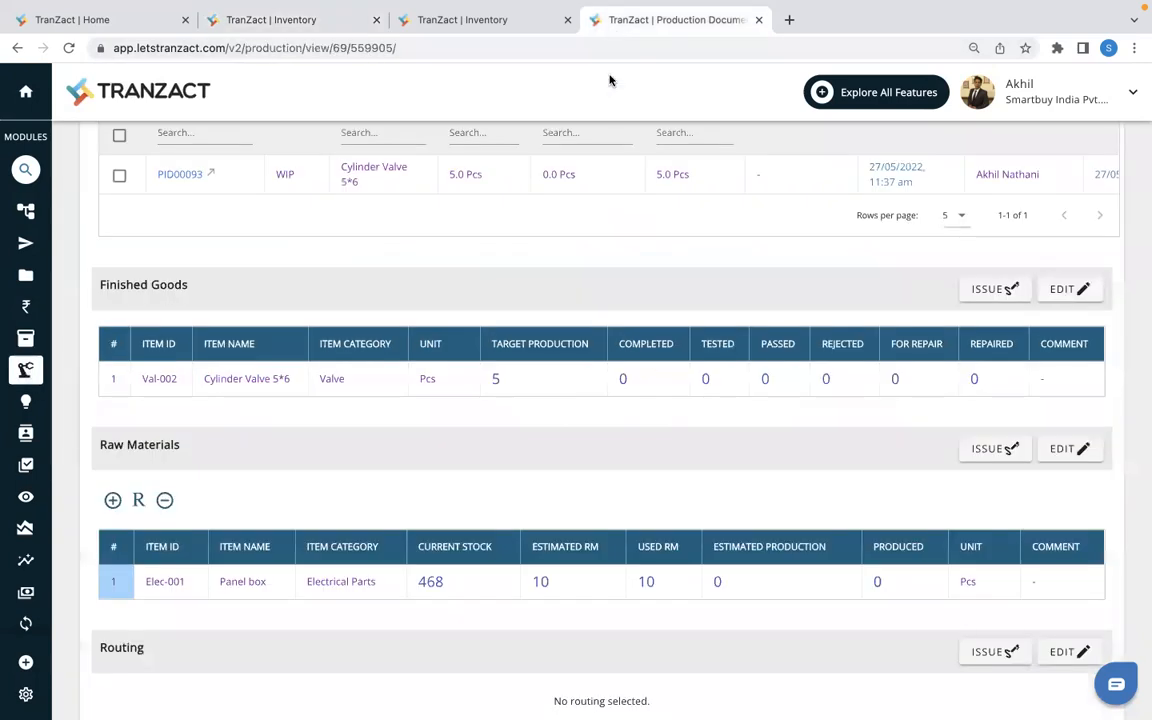
pyautogui.scroll(1, 656, 365)
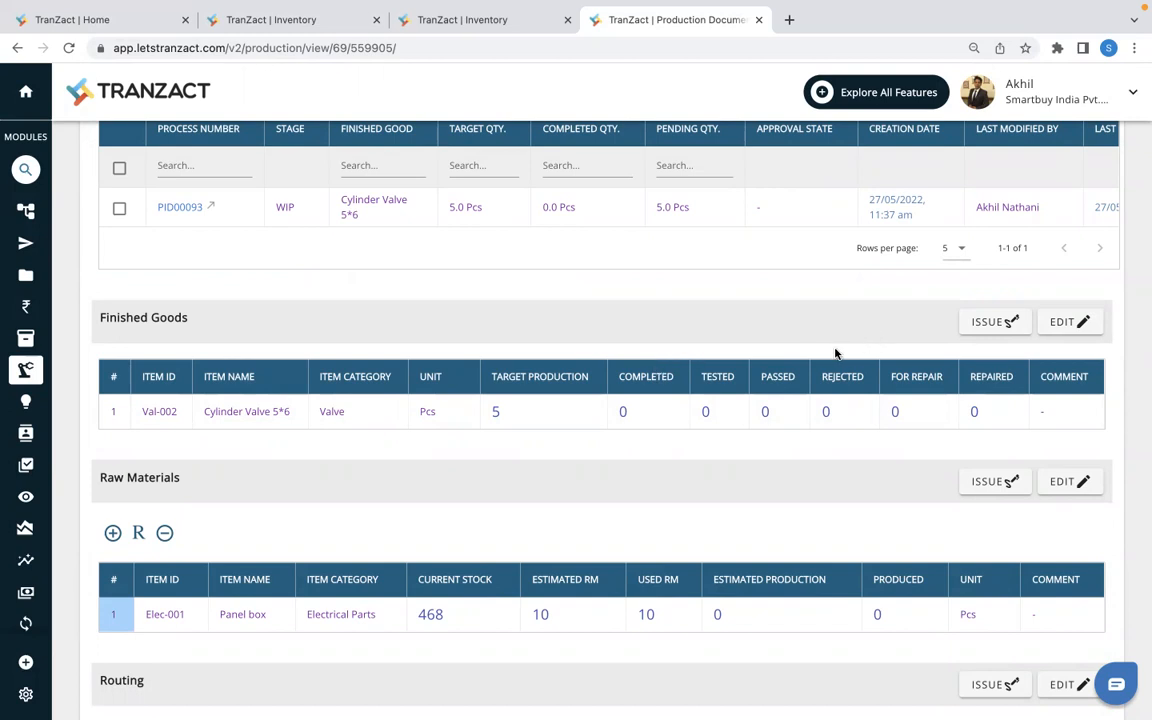
pyautogui.click(987, 327)
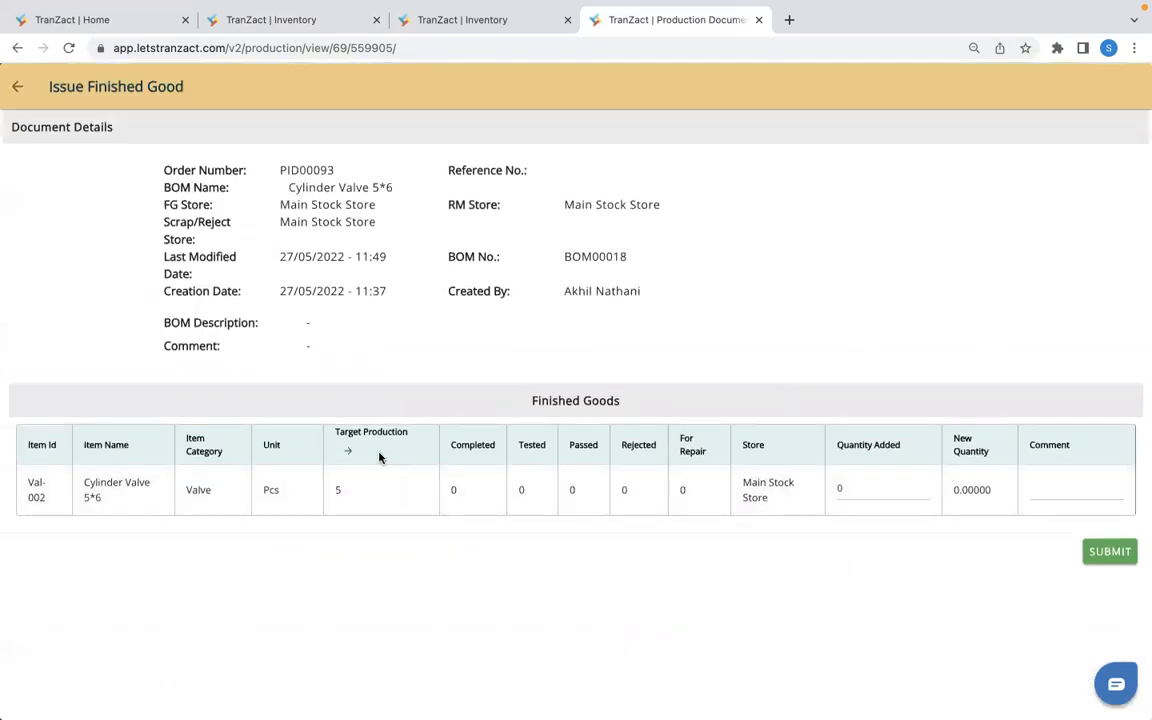
pyautogui.click(350, 456)
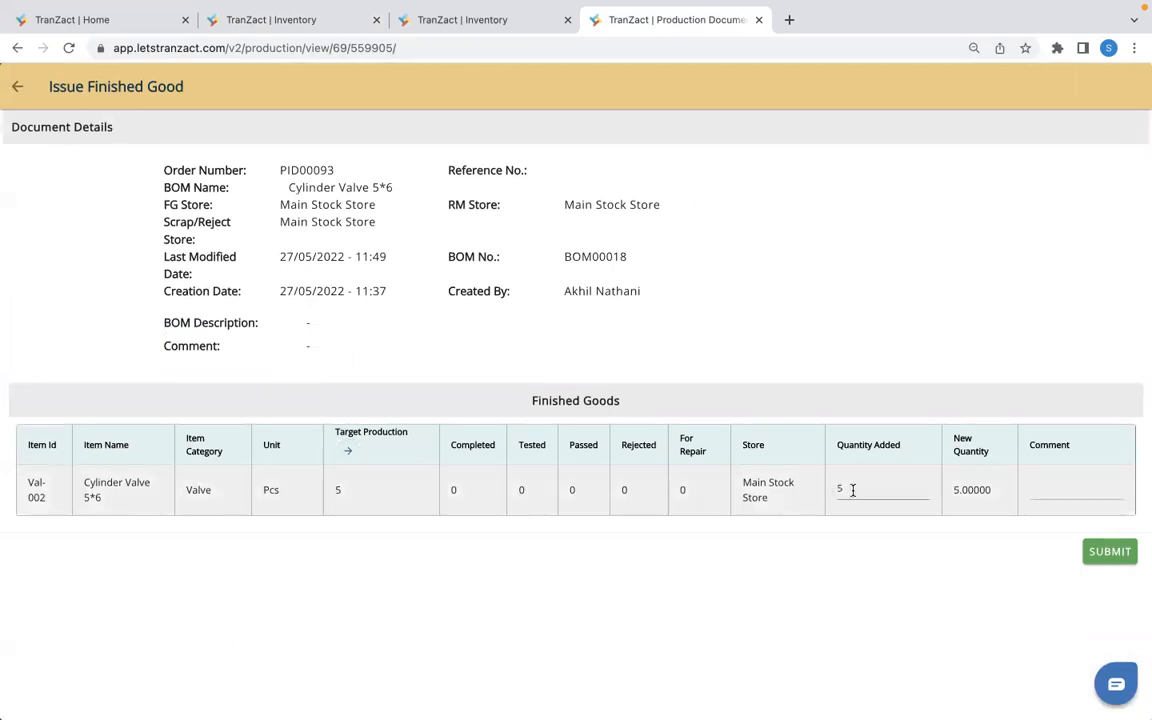
pyautogui.moveTo(852, 490); pyautogui.dragTo(827, 491)
pyautogui.click(1109, 558)
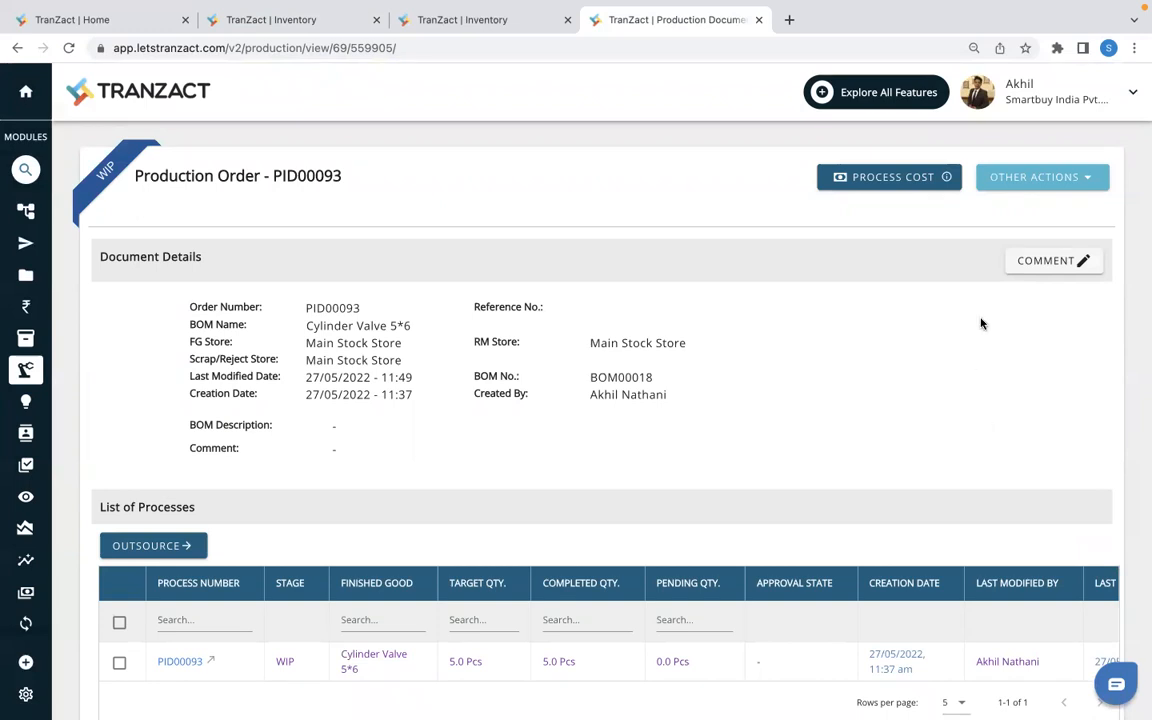
# - Submit FG Testing for the production order with 5 tested, 5 passed and 0 for repair
pyautogui.click(1033, 182)
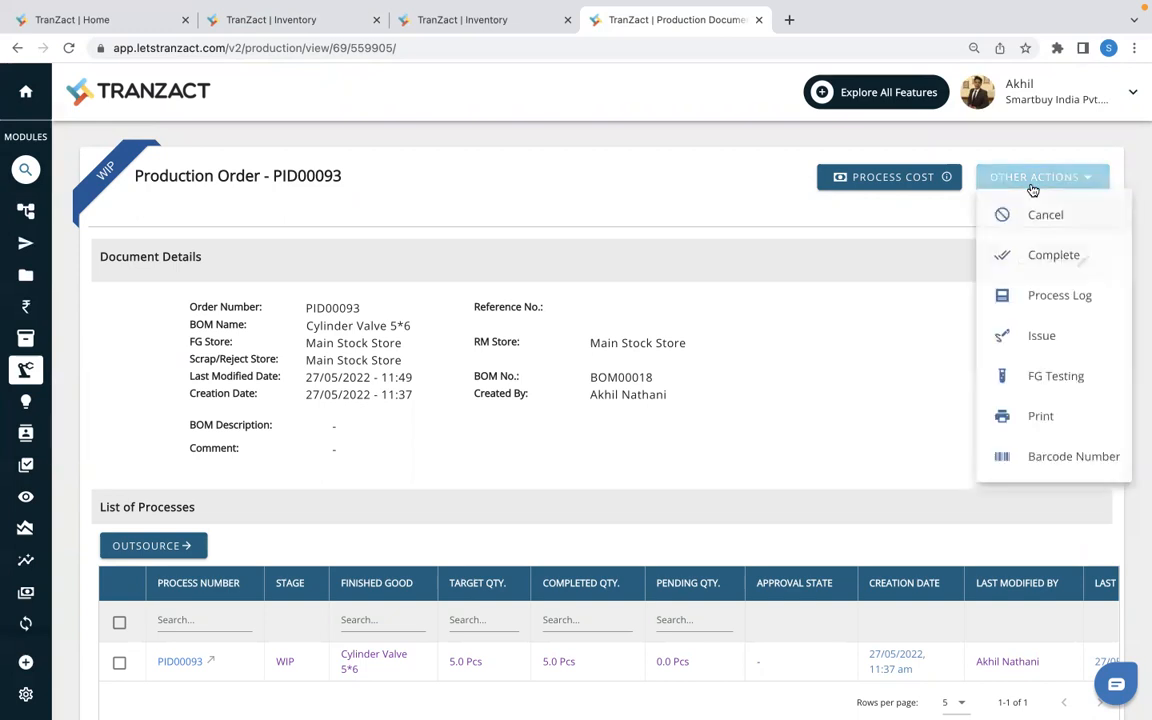
pyautogui.click(1048, 380)
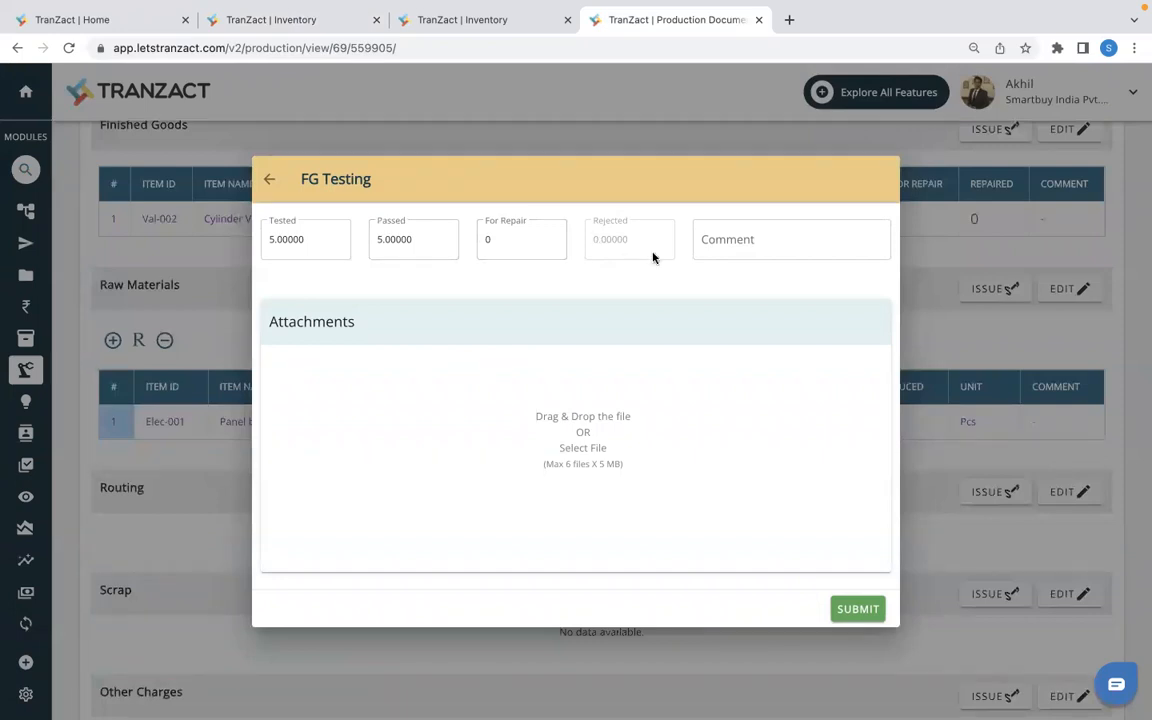
pyautogui.click(851, 612)
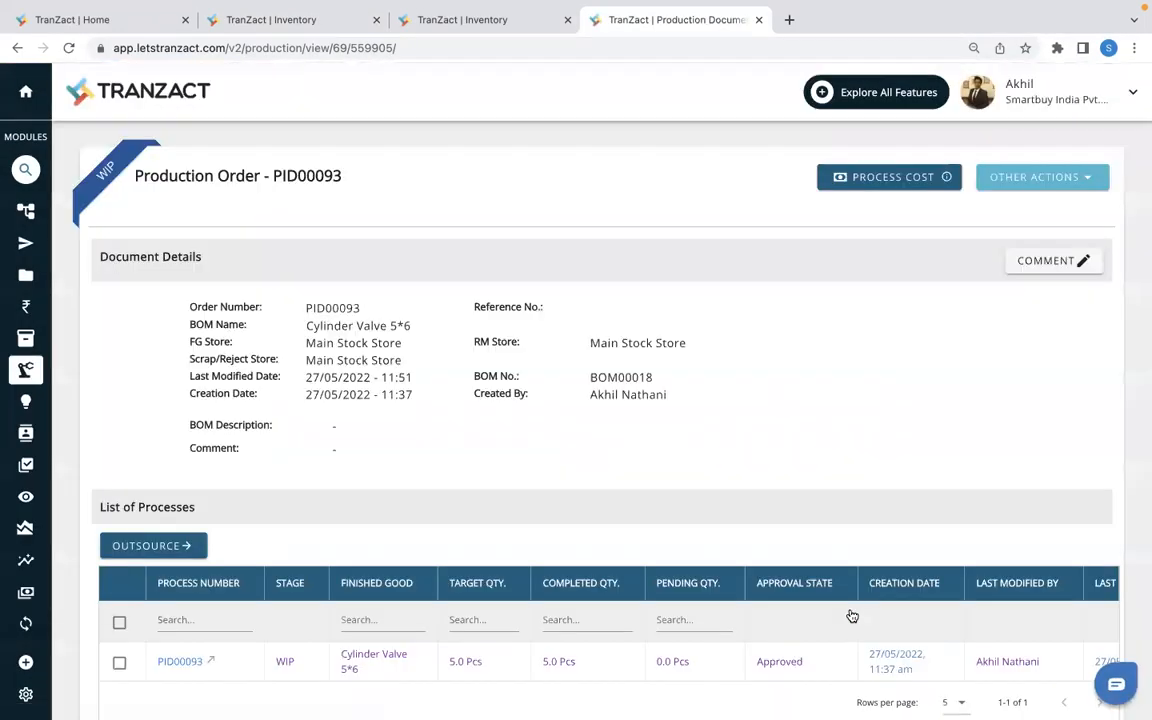
# - Review the production order's finished goods quantities, and filter the inventory item names by "CYLINDER" to check the finished good's stock
pyautogui.scroll(-2, 851, 616)
pyautogui.scroll(-1, 654, 567)
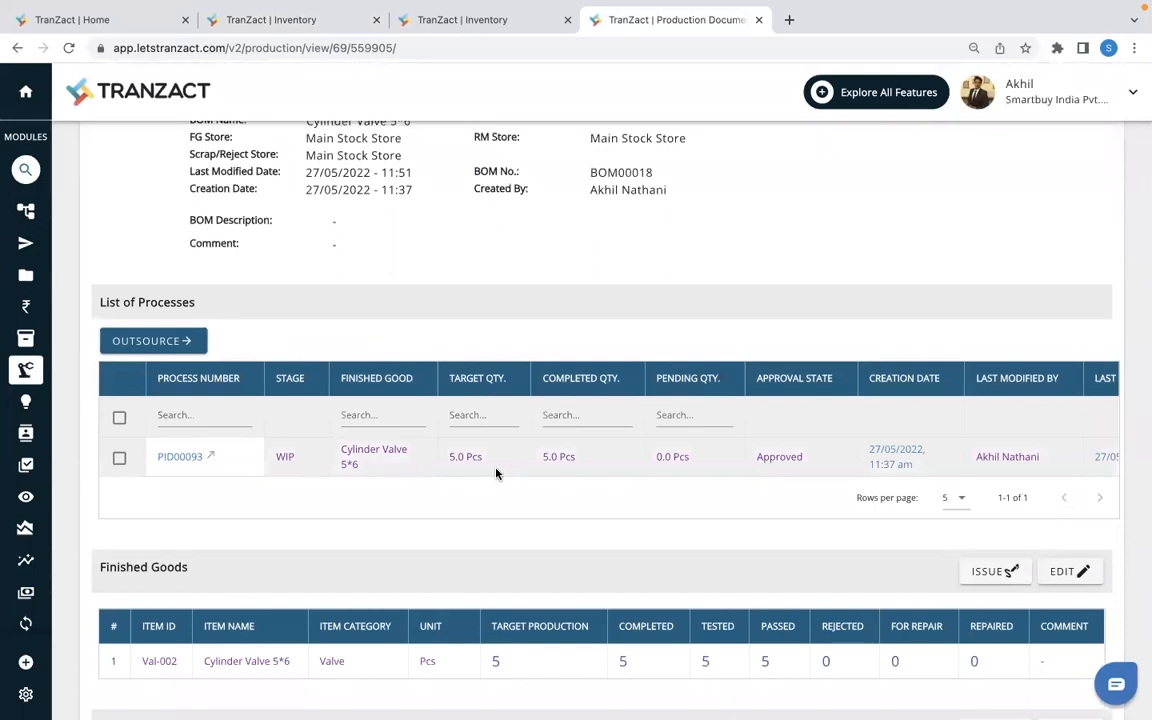
pyautogui.click(275, 22)
pyautogui.click(240, 369)
pyautogui.press('super+a')
pyautogui.write('CYLINDER')
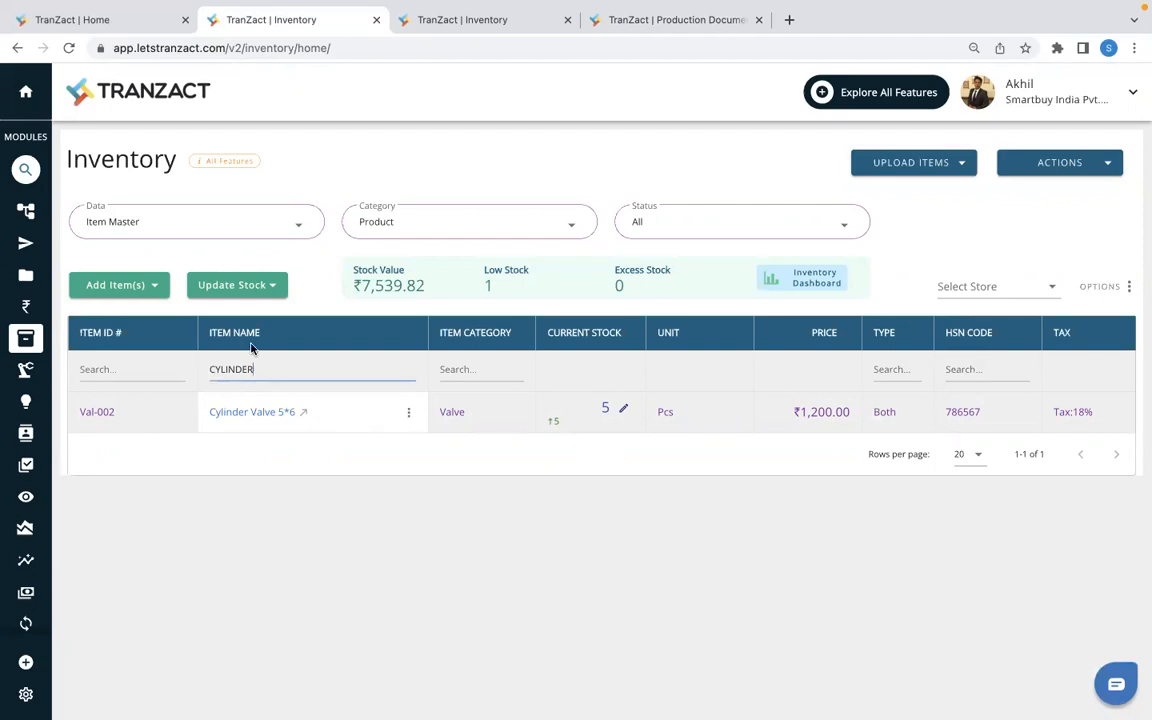
# - Go to the Transactions module and show the document types available for creation
pyautogui.moveTo(8, 208)
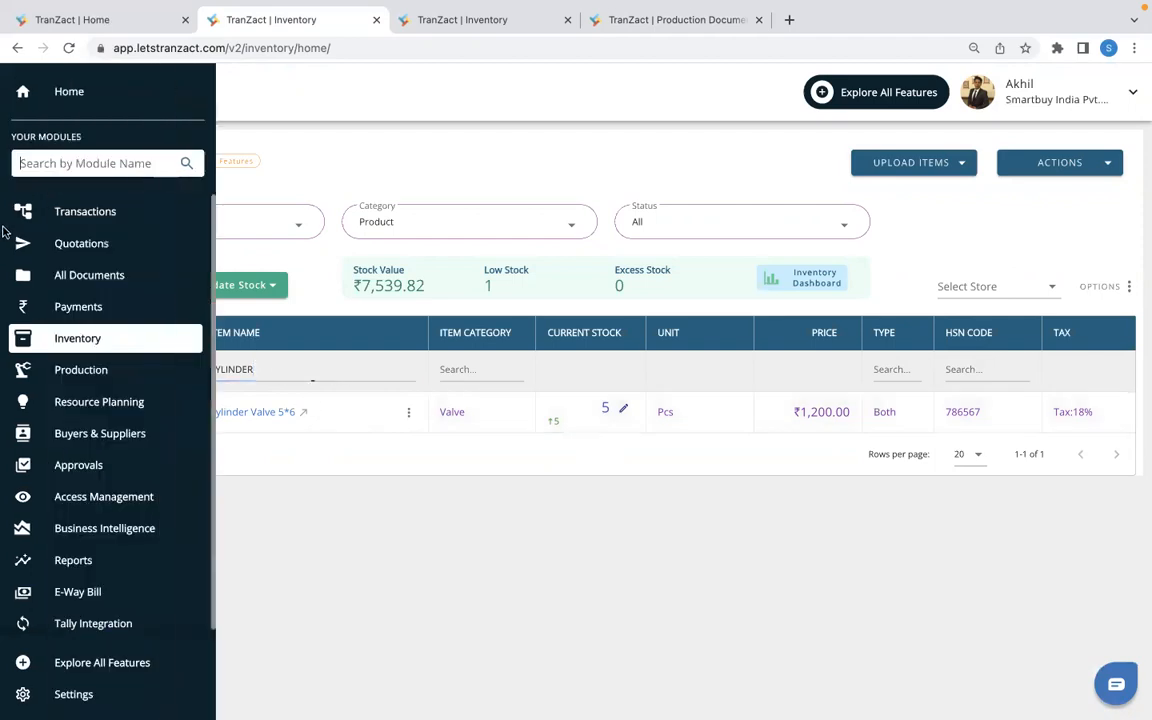
pyautogui.click(80, 214)
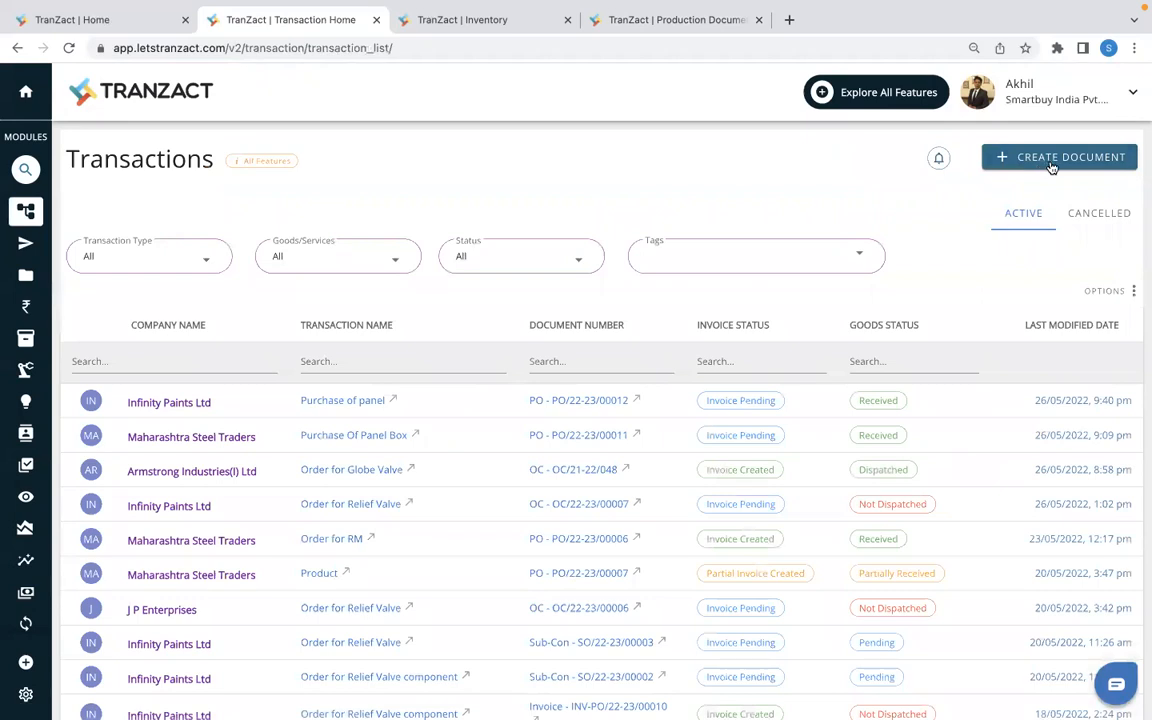
pyautogui.click(1064, 164)
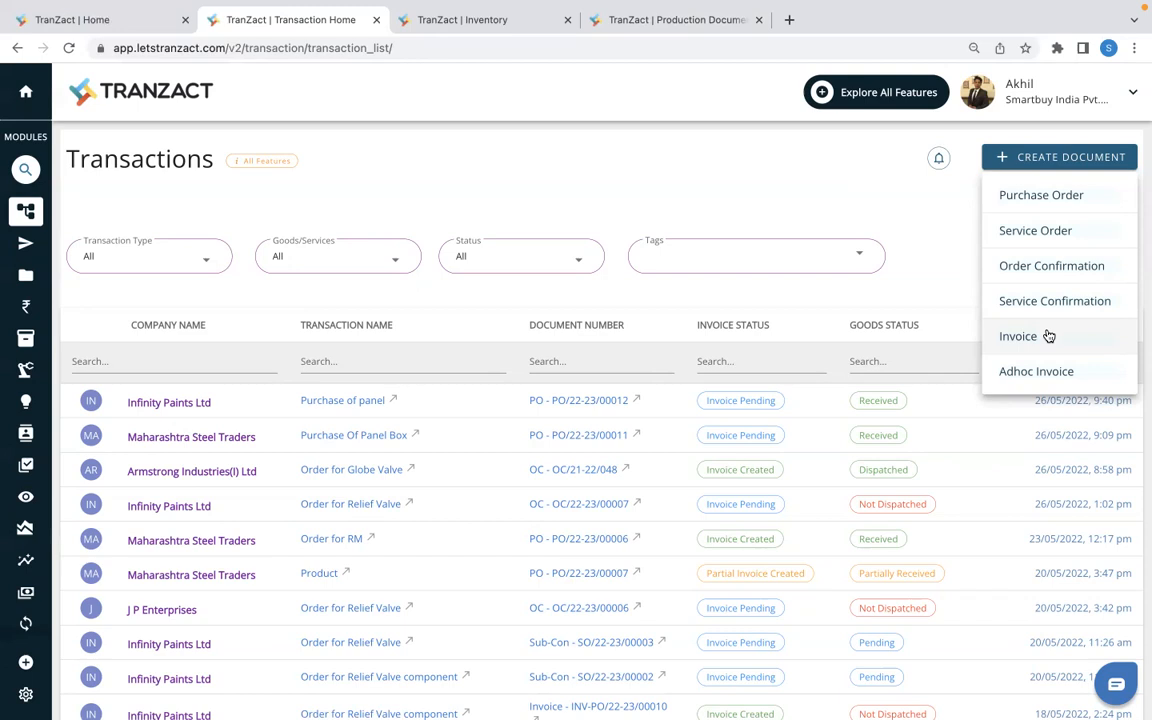
pyautogui.moveTo(573, 5)
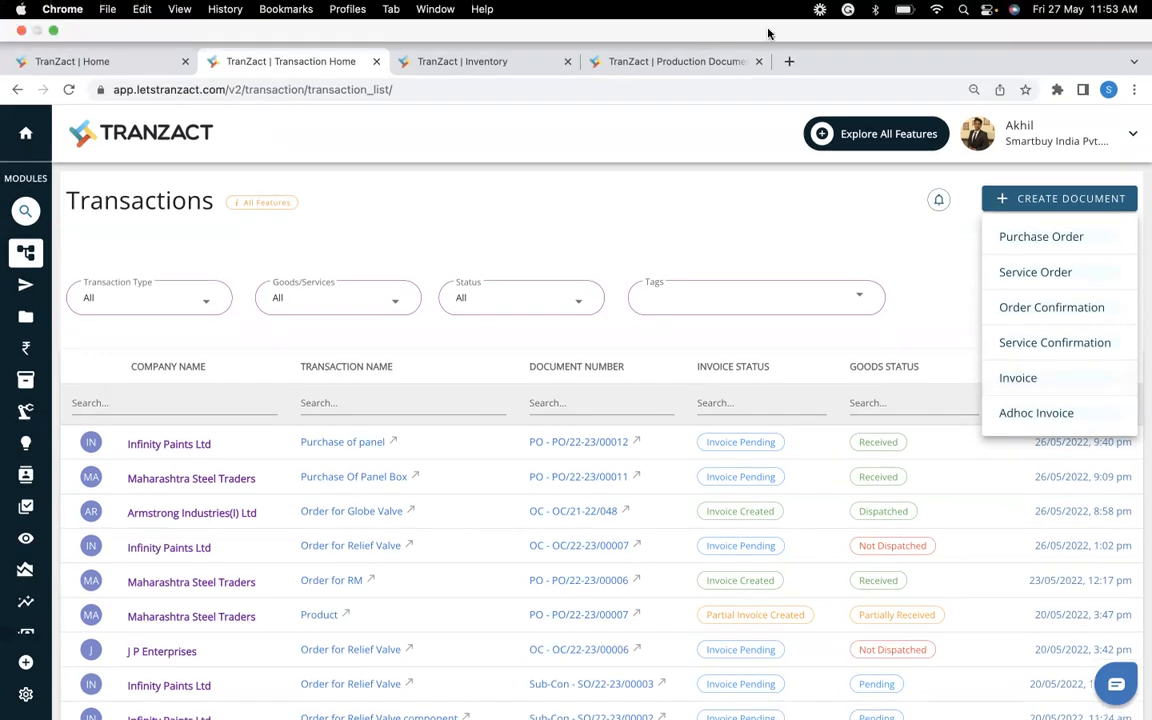